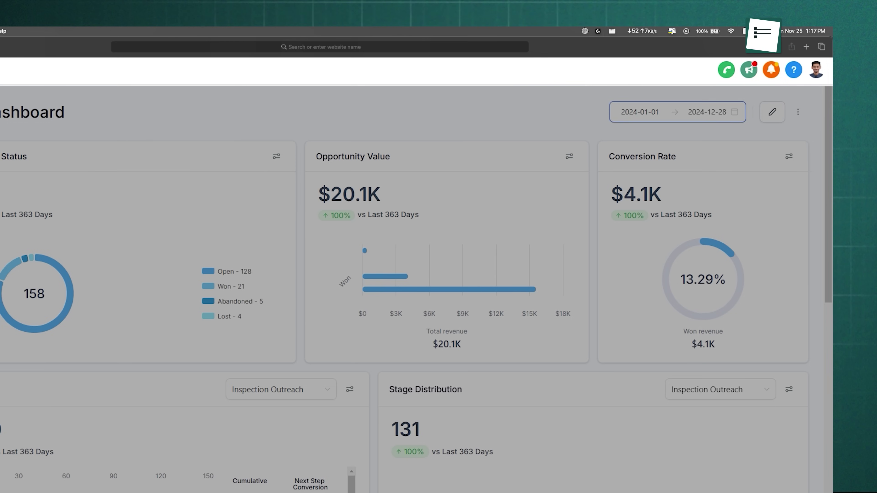
# Browse the Memberships, Media Storage and Reputation sections of the sub-account
pyautogui.click(116, 280)
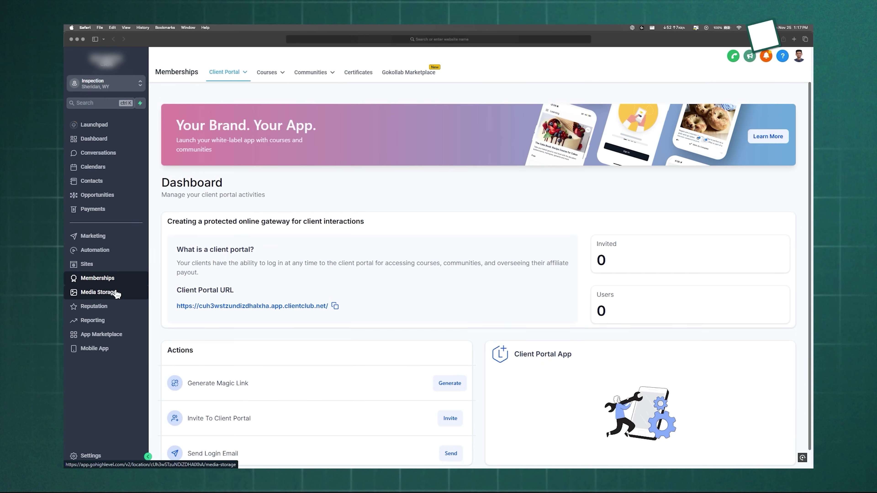
pyautogui.click(98, 293)
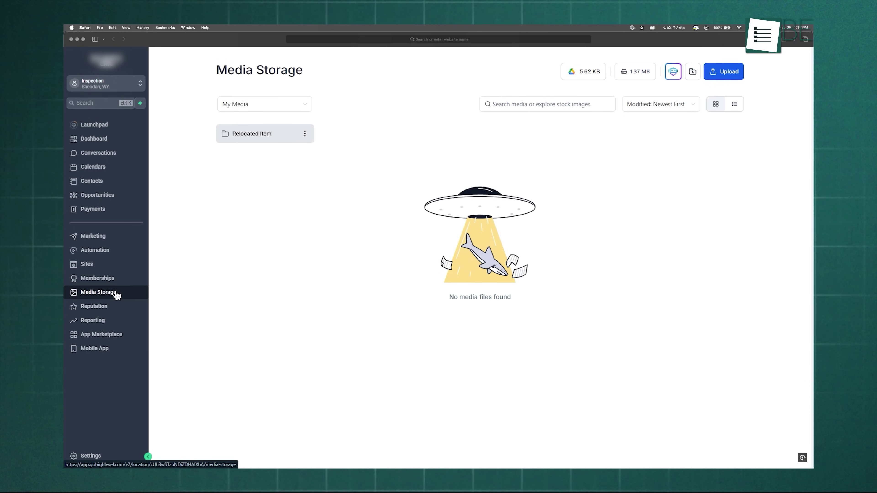
pyautogui.click(117, 310)
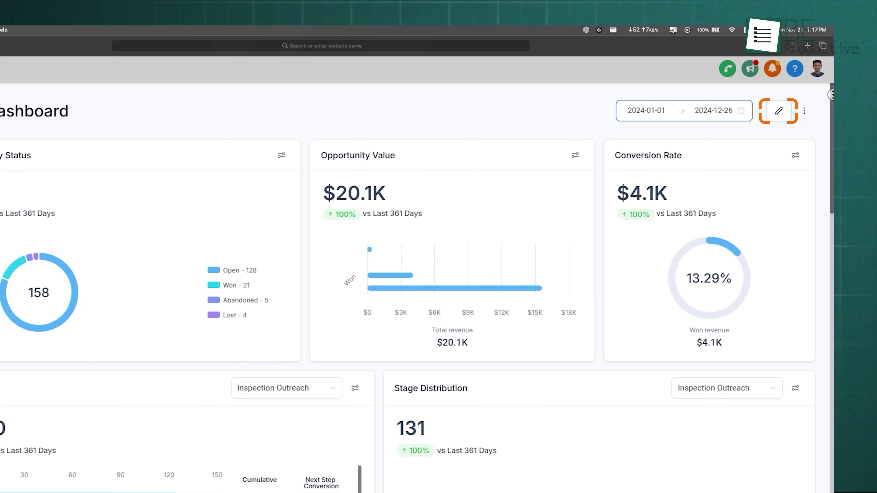
# Put the dashboard in edit mode, choose the Contacts Count widget to add, and open its metric options
pyautogui.click(790, 116)
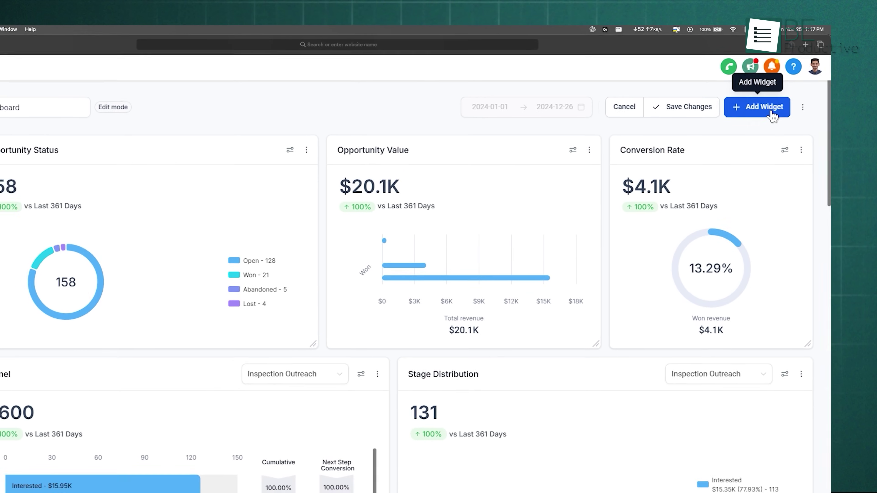
pyautogui.click(772, 114)
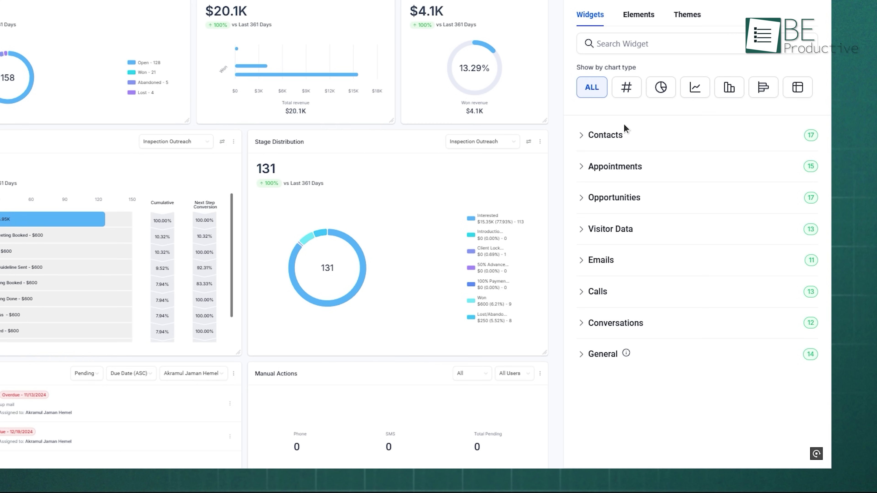
pyautogui.click(618, 137)
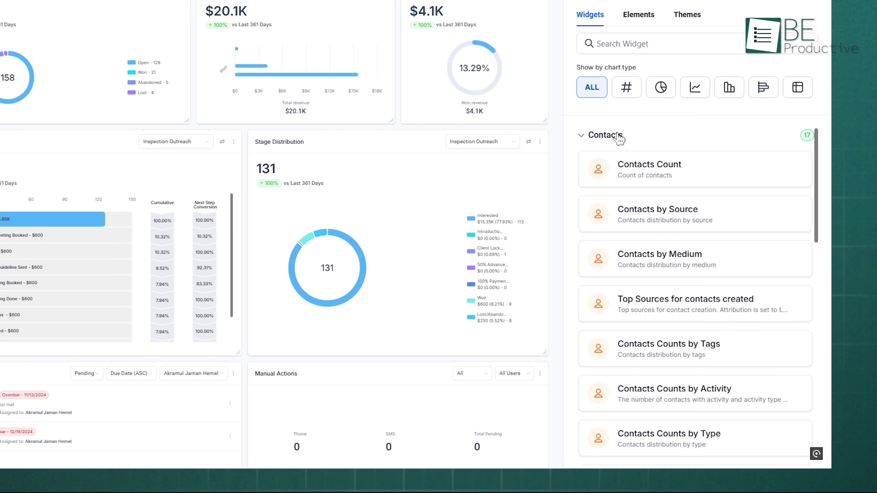
pyautogui.click(687, 174)
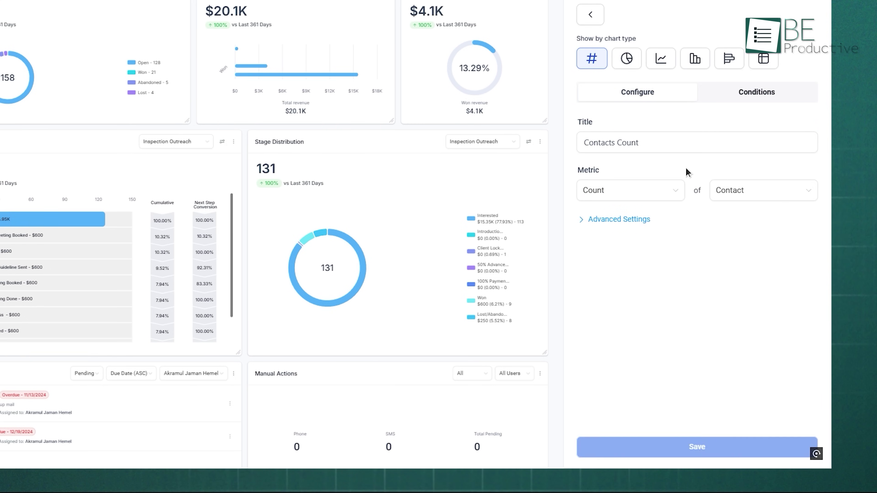
pyautogui.click(652, 190)
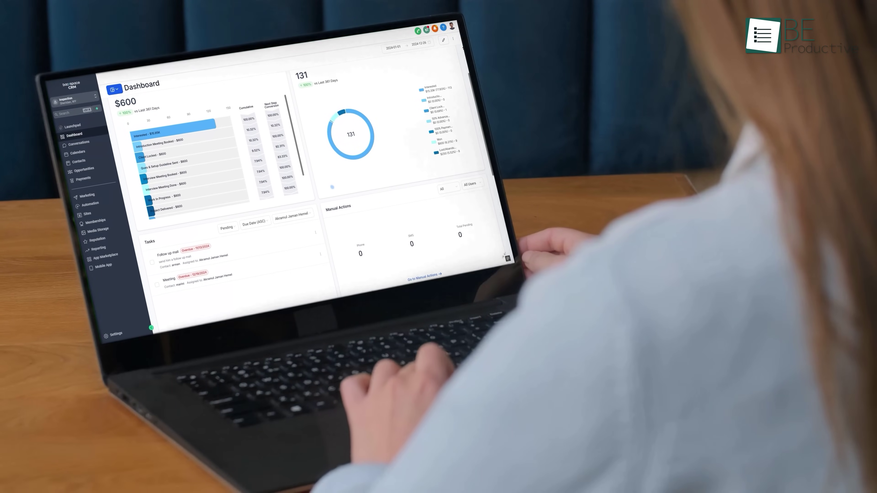
# Review the dashboard layout and save the dashboard changes
pyautogui.scroll(5, 310, 173)
pyautogui.scroll(3, 311, 172)
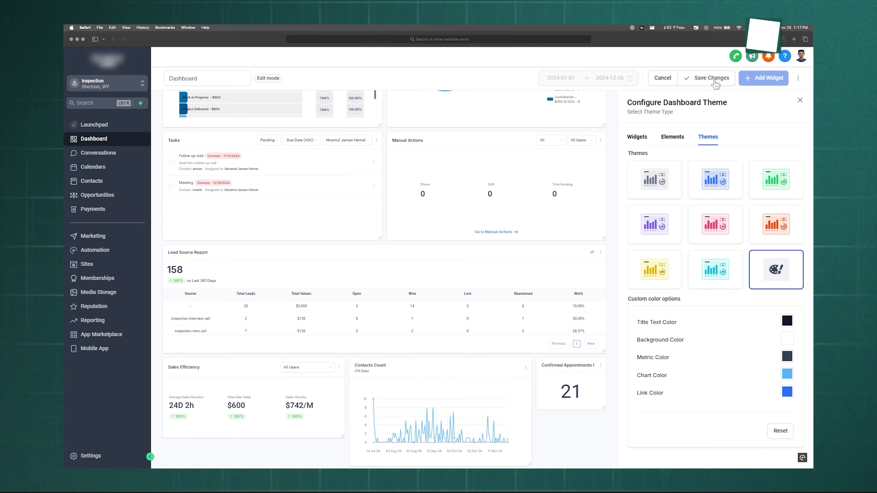
pyautogui.click(711, 78)
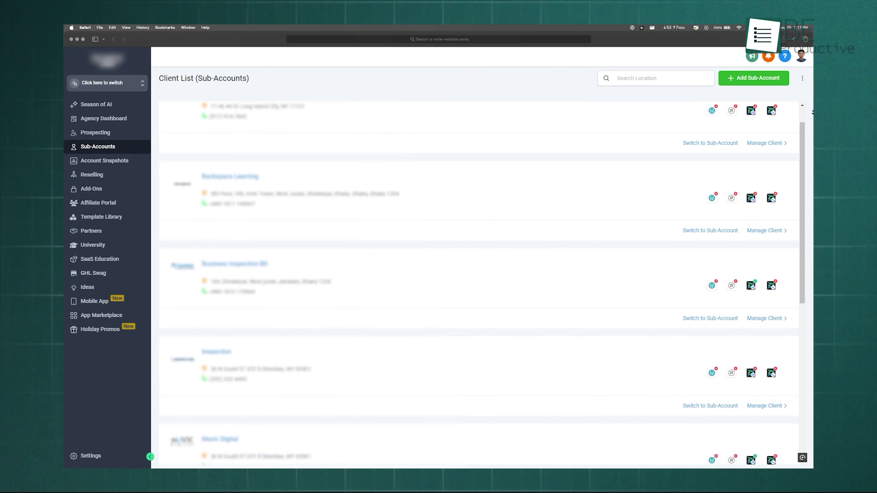
# Examine the client list of sub-accounts
pyautogui.scroll(-2, 478, 283)
pyautogui.scroll(-1, 478, 283)
pyautogui.scroll(-2, 478, 283)
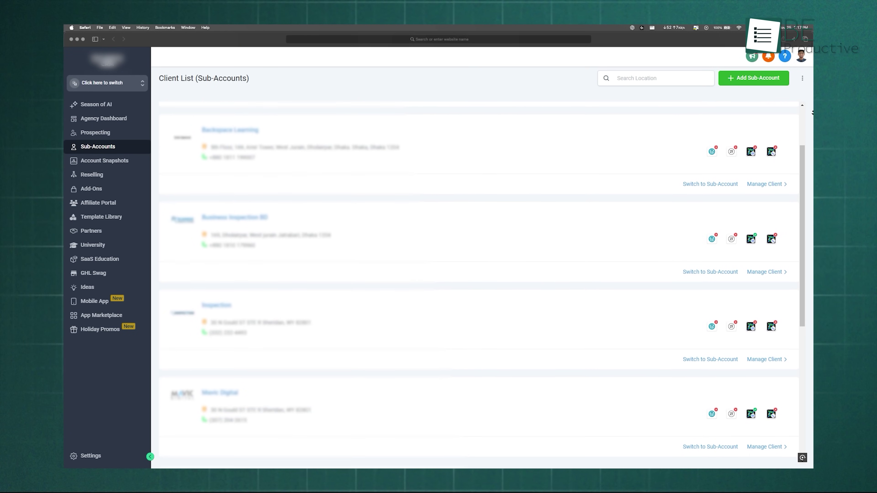
pyautogui.scroll(-2, 478, 283)
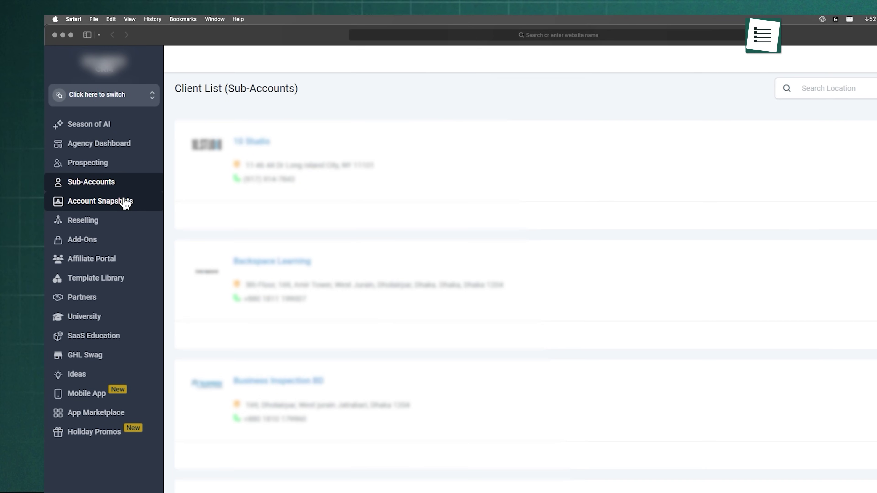
# Create a new account snapshot from a chosen sub-account, including its listed assets
pyautogui.click(125, 204)
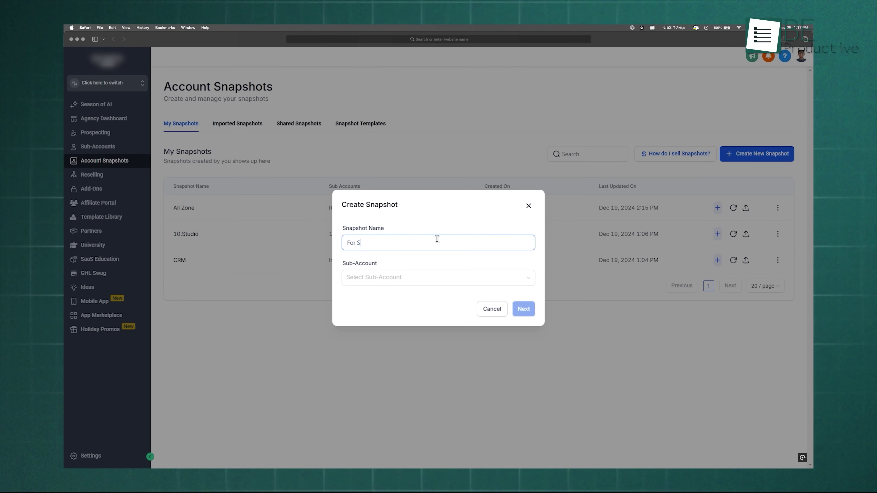
pyautogui.click(393, 278)
pyautogui.click(373, 318)
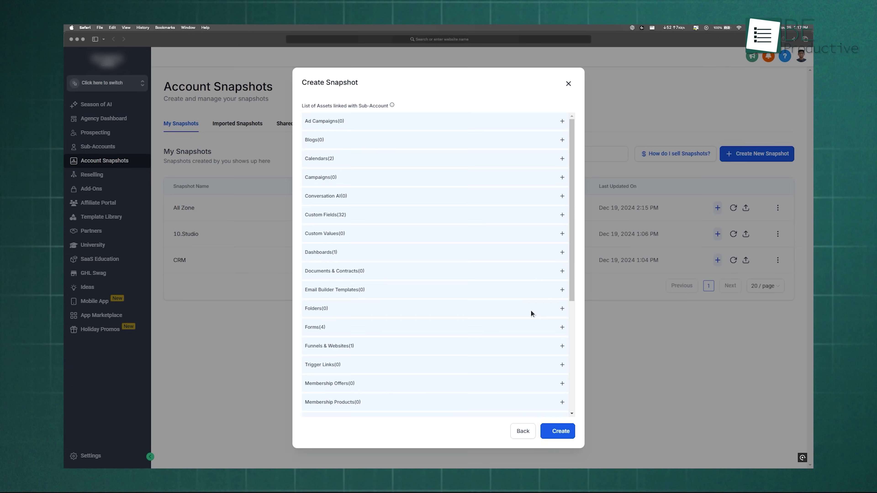
pyautogui.click(564, 431)
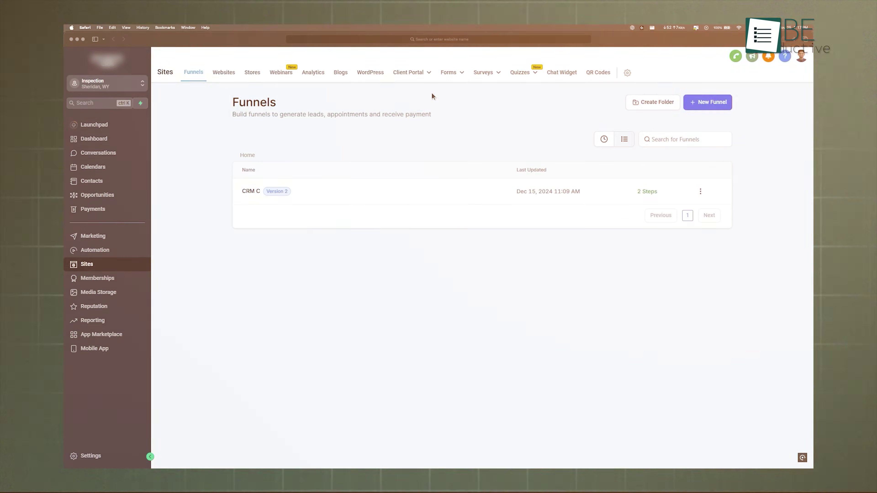
# Add the Address element below the Email field of Getting Leads Form and save the form
pyautogui.click(447, 71)
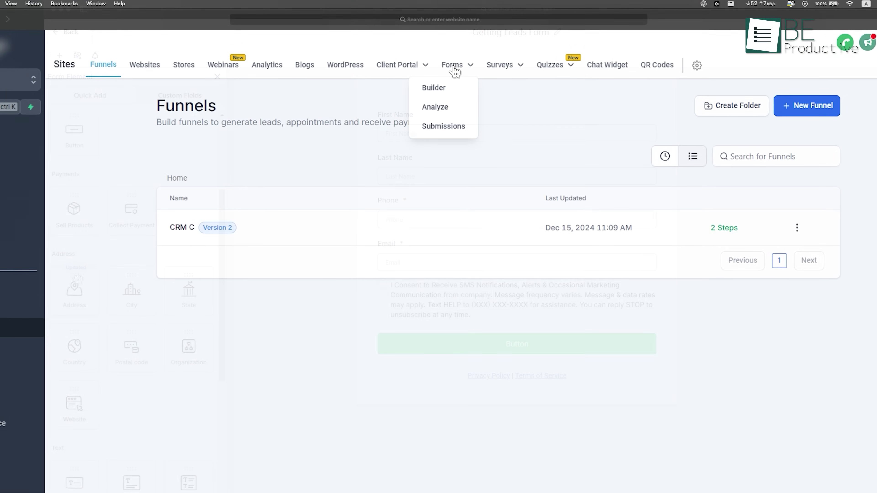
pyautogui.moveTo(78, 275); pyautogui.dragTo(397, 278)
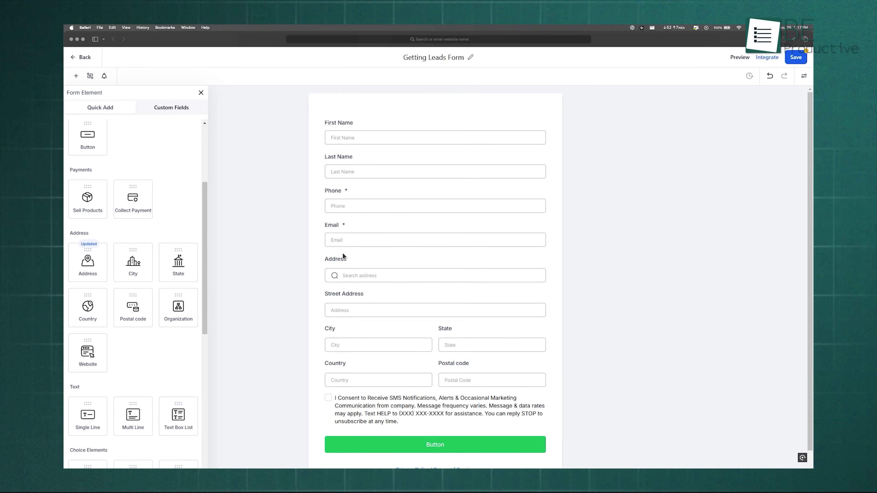
pyautogui.click(796, 57)
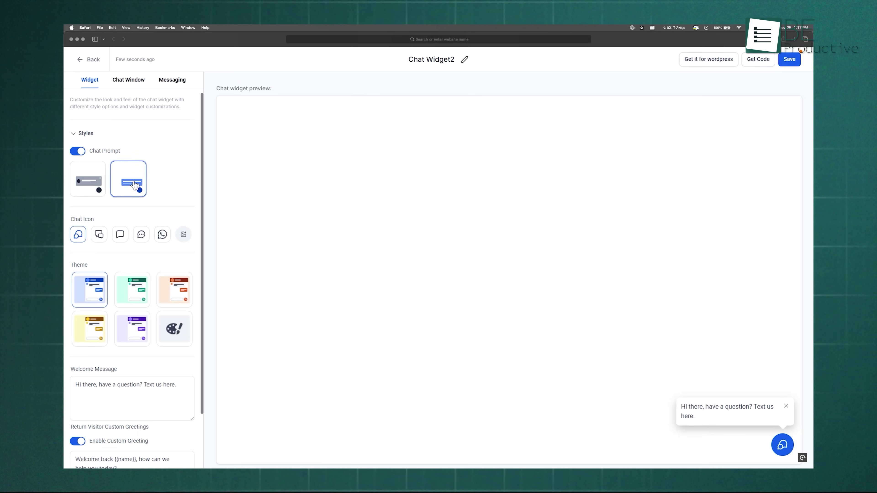
# Style Chat Widget2 with the round three-dot chat icon and the orange theme, and open its chat preview
pyautogui.click(99, 234)
pyautogui.click(132, 290)
pyautogui.click(132, 328)
pyautogui.click(787, 446)
pyautogui.click(141, 234)
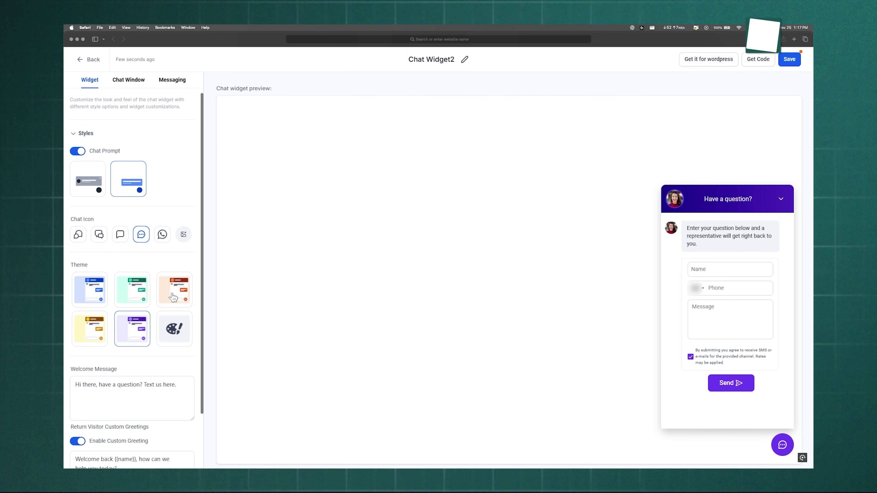
pyautogui.click(173, 297)
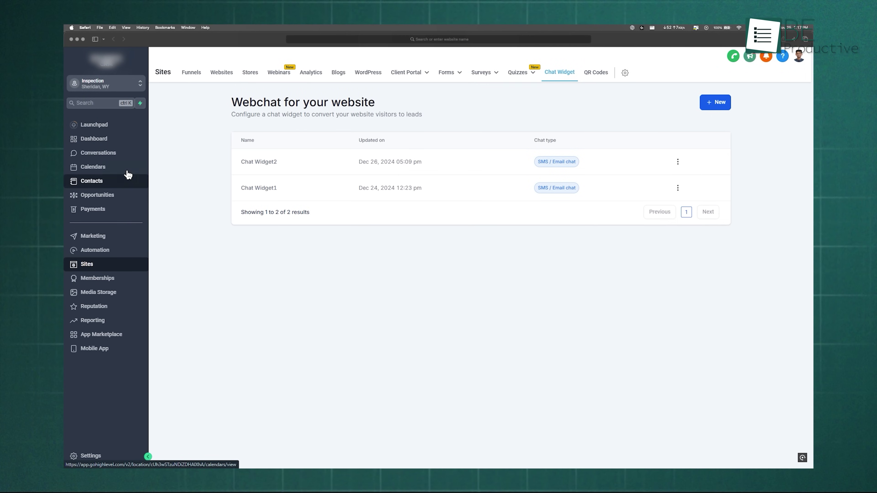
# View the weekly calendar and open the options for creating a new entry
pyautogui.click(115, 171)
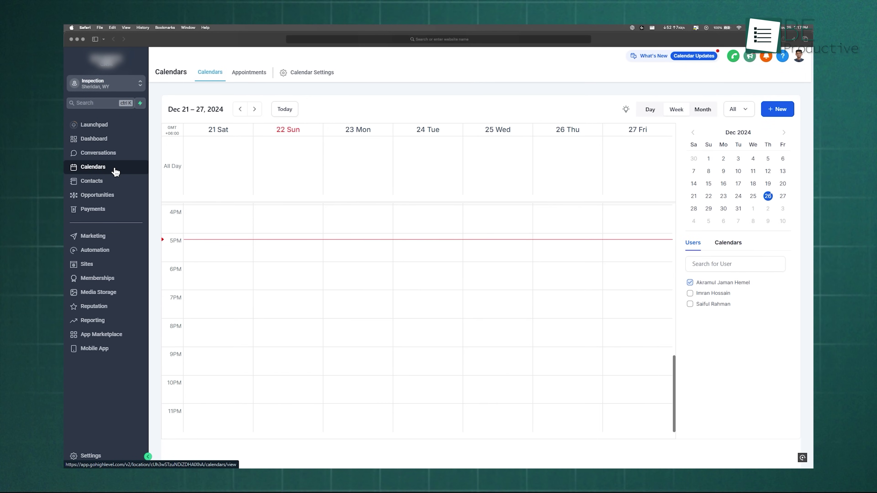
pyautogui.click(777, 110)
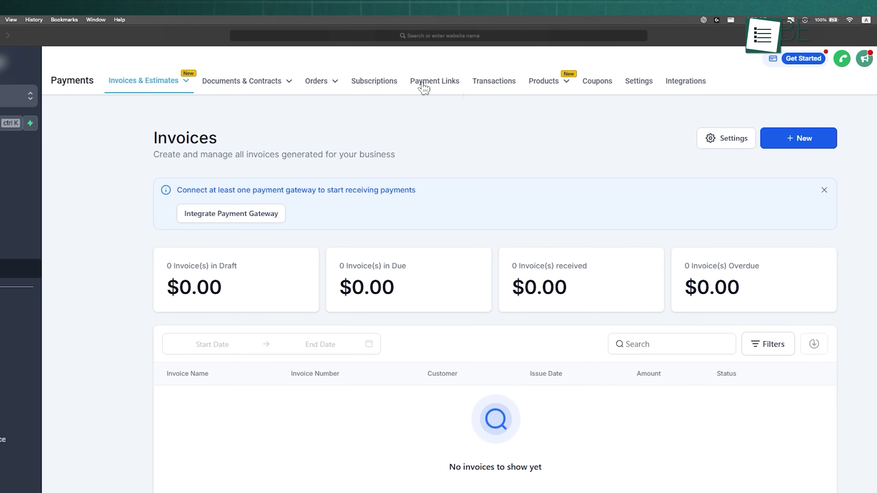
# View the payment links of the sub-account
pyautogui.click(429, 85)
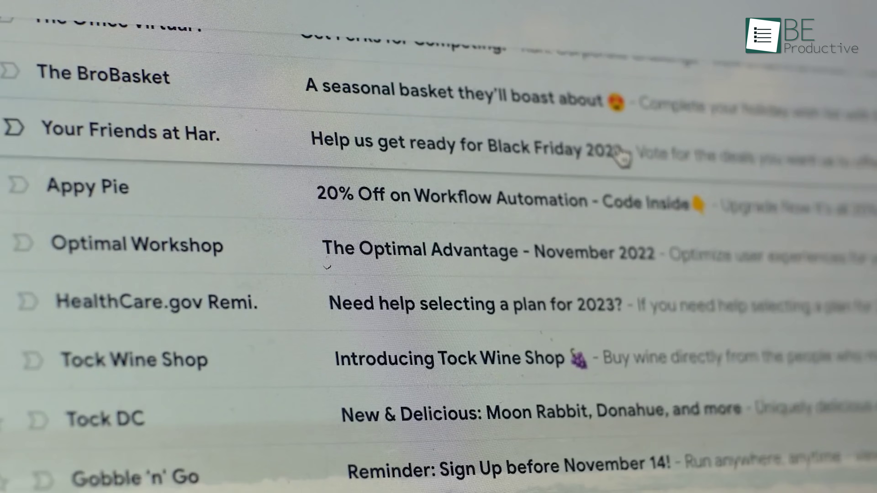
pyautogui.scroll(-5, 621, 156)
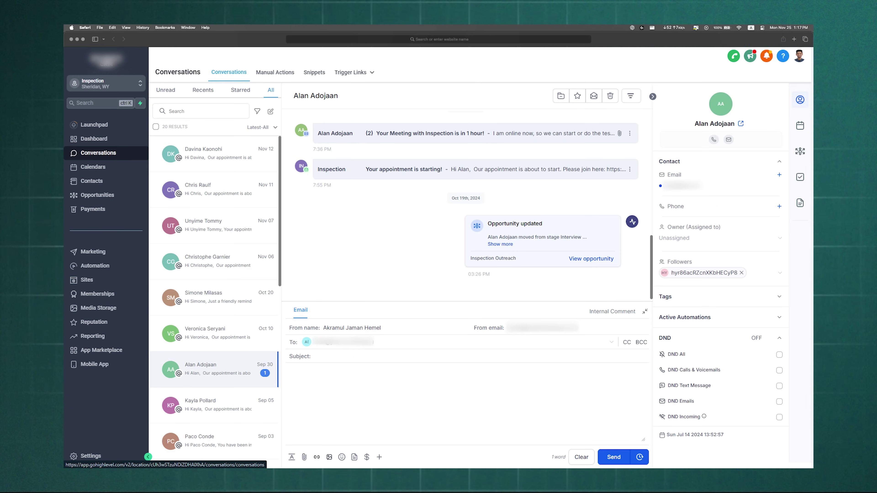
# Check the Launchpad's integration list and view the unread conversation dated Sep 30
pyautogui.click(135, 151)
pyautogui.click(129, 125)
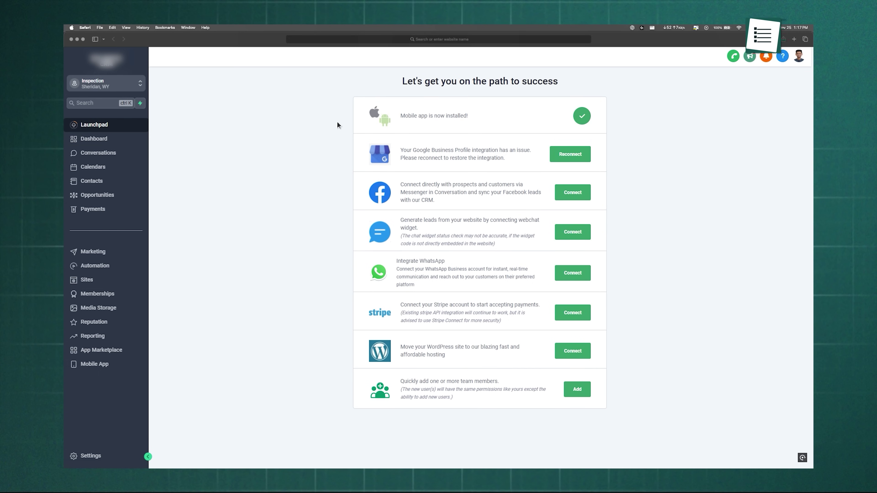
pyautogui.click(129, 153)
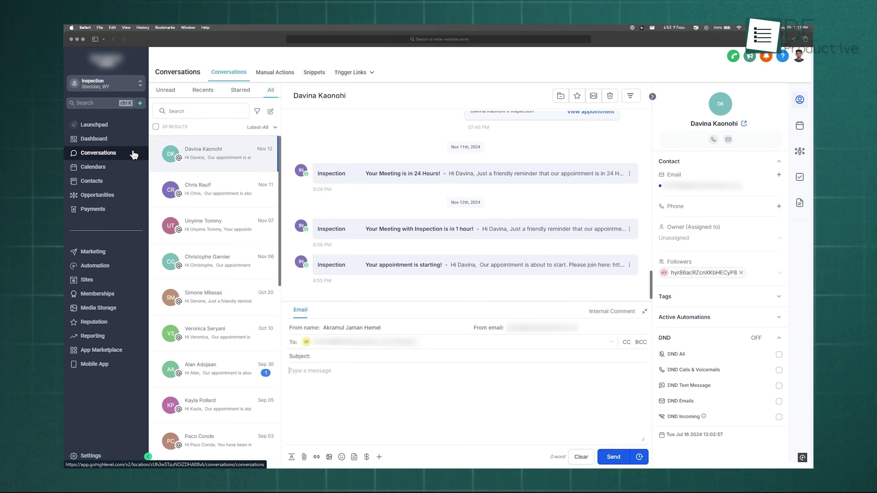
pyautogui.click(238, 362)
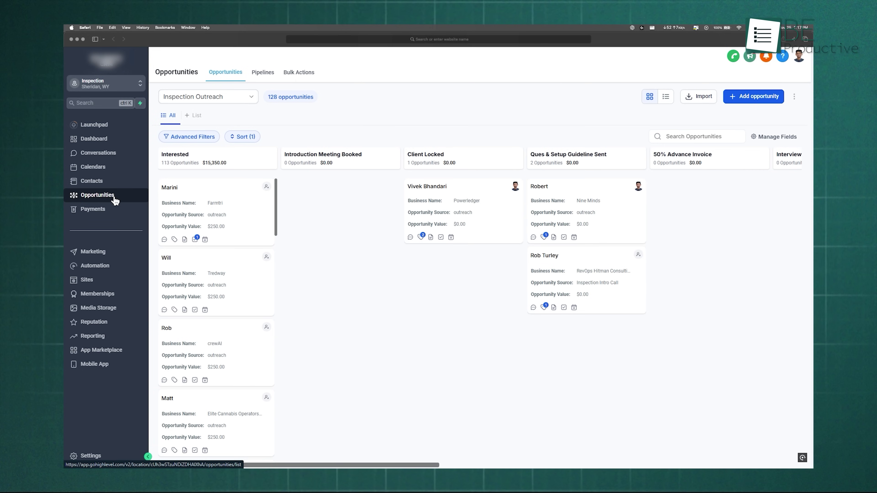
# Open the Inspection Outreach pipeline for editing and move the Farmtri opportunity to the Introduction Meeting Booked stage
pyautogui.click(261, 80)
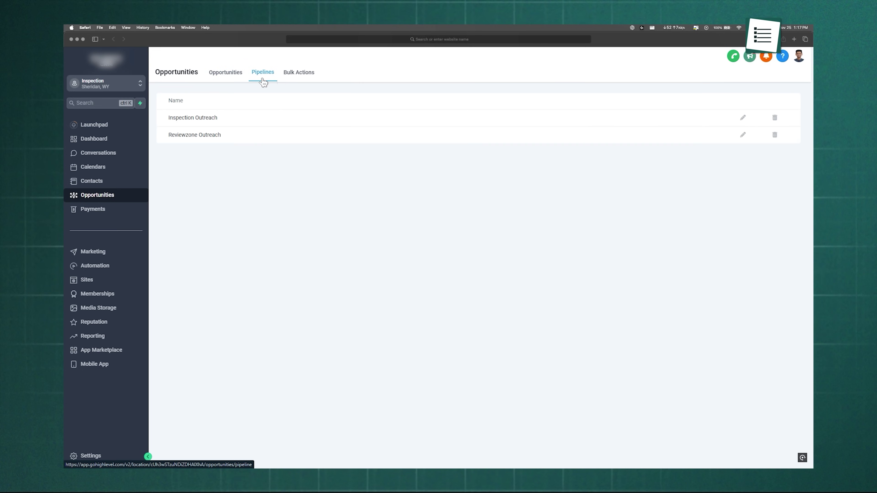
pyautogui.click(741, 118)
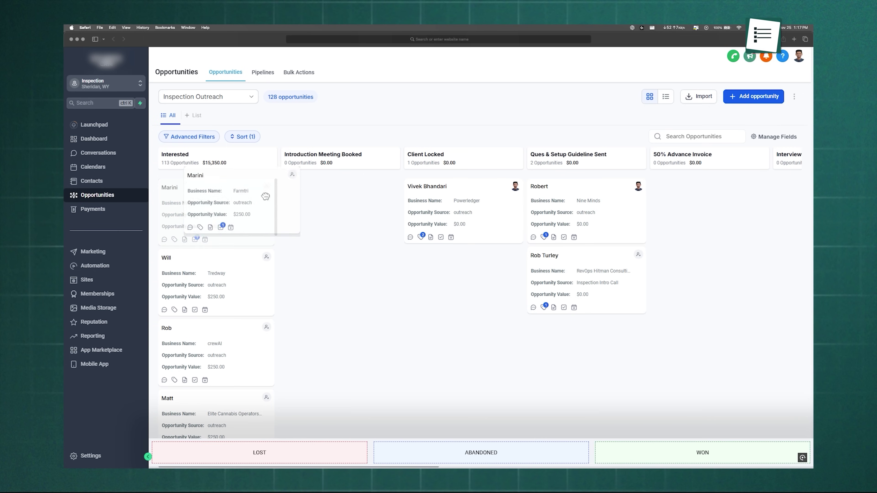
pyautogui.moveTo(255, 238); pyautogui.dragTo(363, 201)
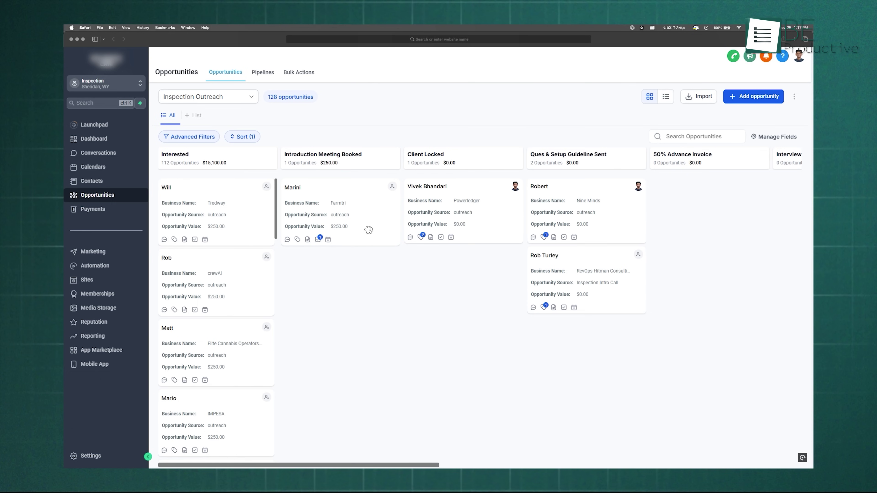
# Open the Appointment Confirmation + Reminder workflow and examine its sequence from the trigger to the last reminder email
pyautogui.click(119, 265)
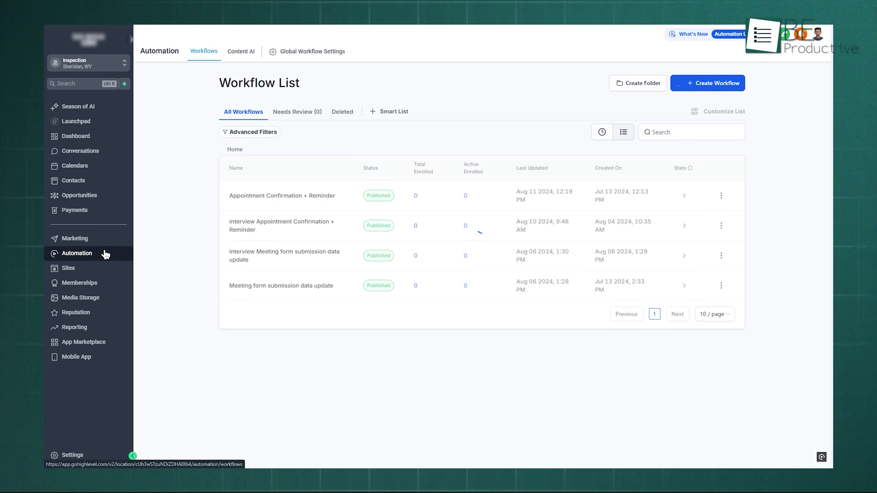
pyautogui.click(251, 196)
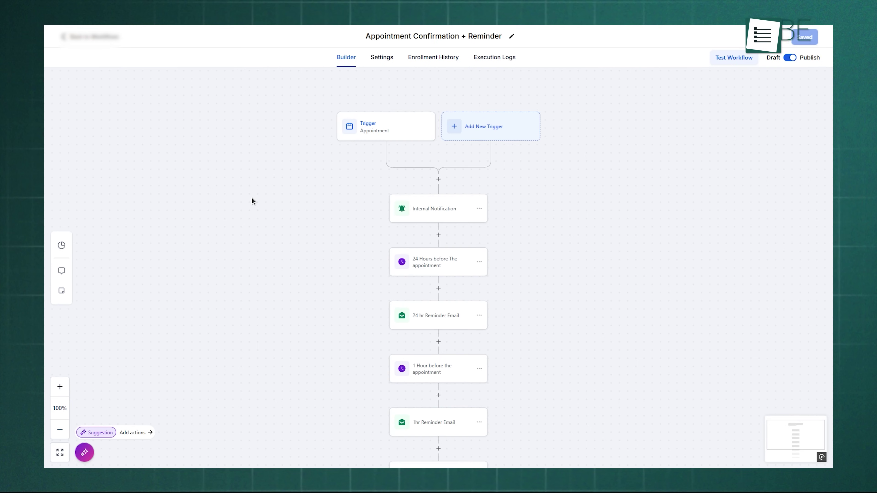
pyautogui.moveTo(358, 337); pyautogui.dragTo(356, 233)
pyautogui.moveTo(344, 346); pyautogui.dragTo(350, 294)
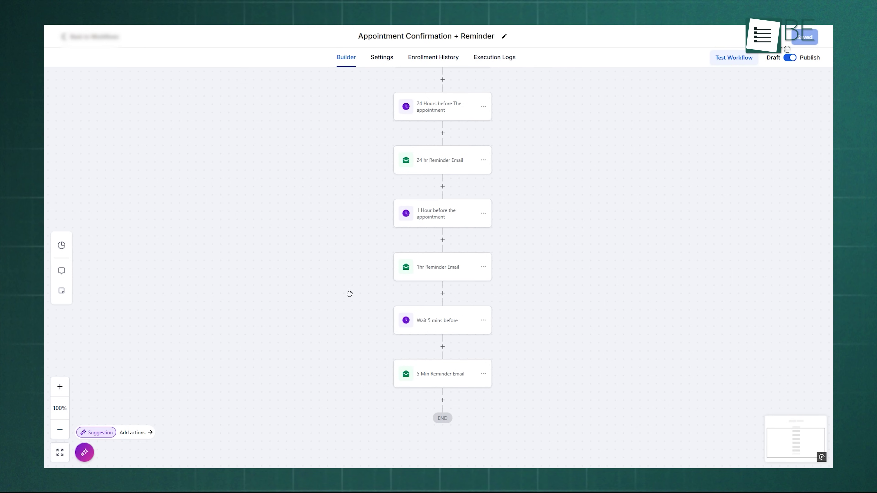
pyautogui.moveTo(366, 155); pyautogui.dragTo(313, 306)
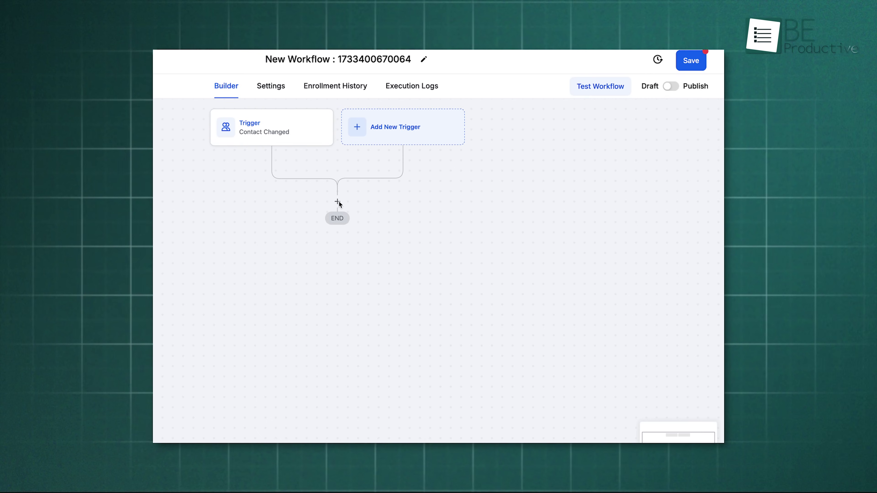
# Start adding an action below the Contact Changed trigger, and examine the condition branches of the CRM C workflow
pyautogui.click(337, 202)
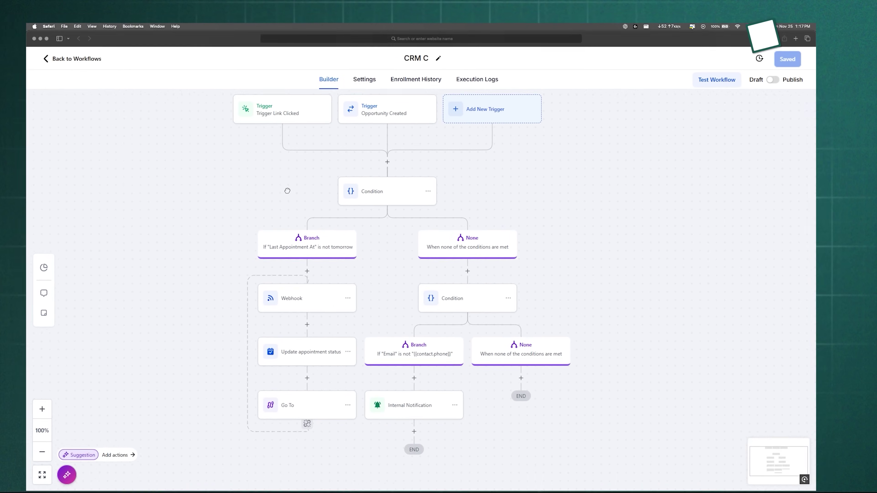
pyautogui.scroll(-1, 385, 237)
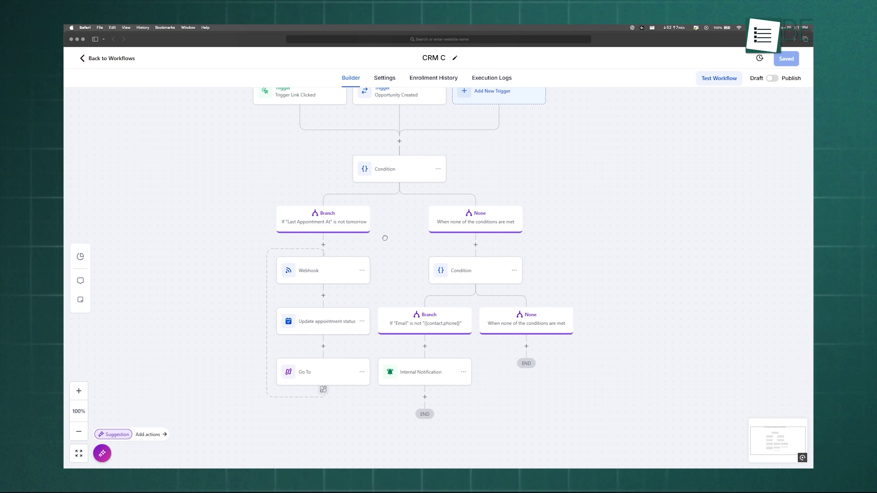
pyautogui.moveTo(403, 209); pyautogui.dragTo(421, 255)
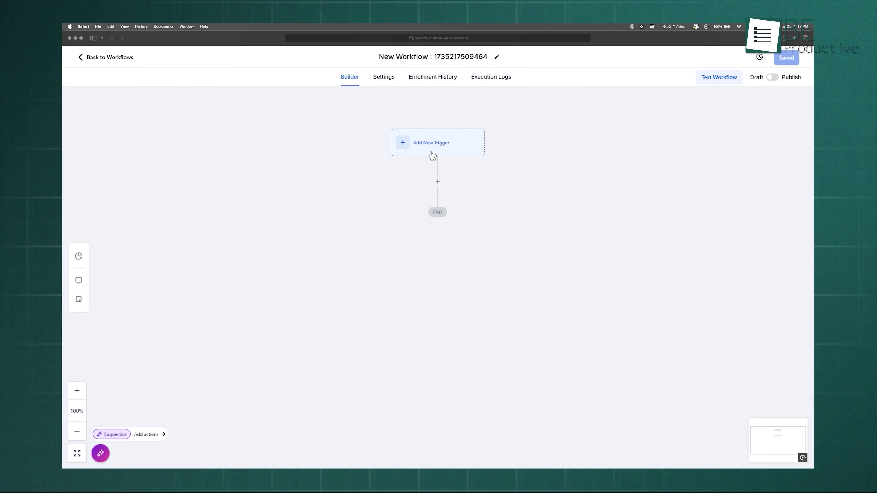
# Add a Contact Created trigger to the new empty workflow and save the trigger
pyautogui.click(433, 144)
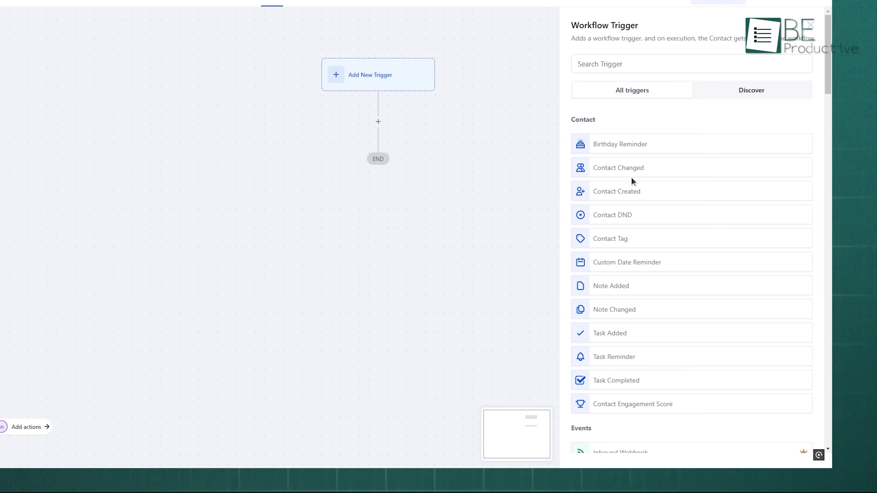
pyautogui.click(624, 192)
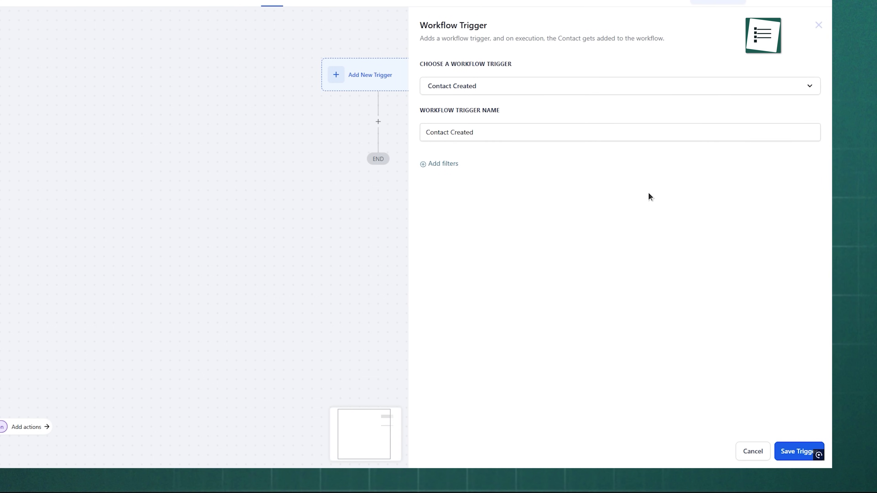
pyautogui.click(793, 453)
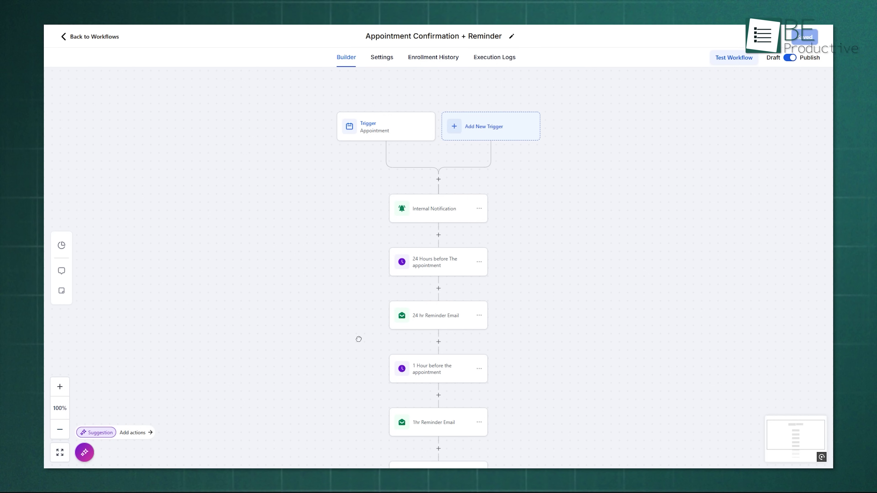
# Look over the notification, wait and reminder email steps of the Appointment Confirmation + Reminder workflow
pyautogui.moveTo(359, 339); pyautogui.dragTo(358, 263)
pyautogui.moveTo(343, 352); pyautogui.dragTo(349, 291)
pyautogui.moveTo(365, 154); pyautogui.dragTo(319, 282)
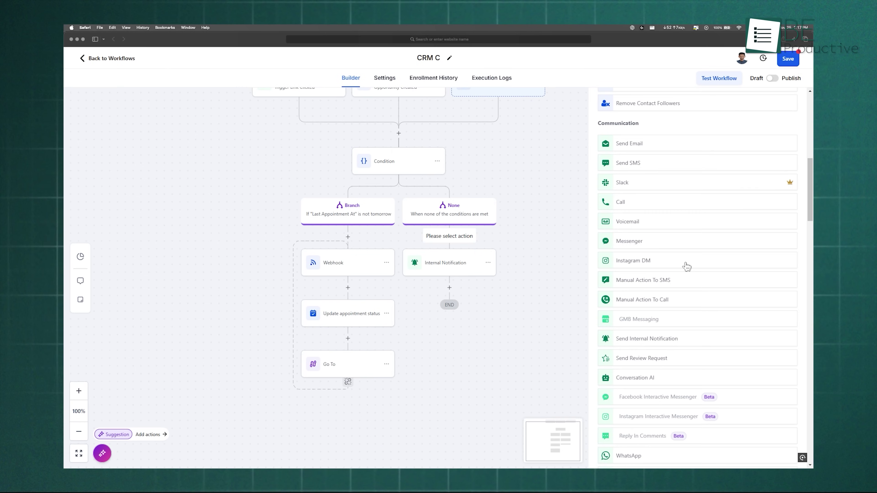
# Browse the communication and data-sending actions available for the None branch of the CRM C workflow
pyautogui.scroll(-4, 686, 263)
pyautogui.scroll(-4, 686, 263)
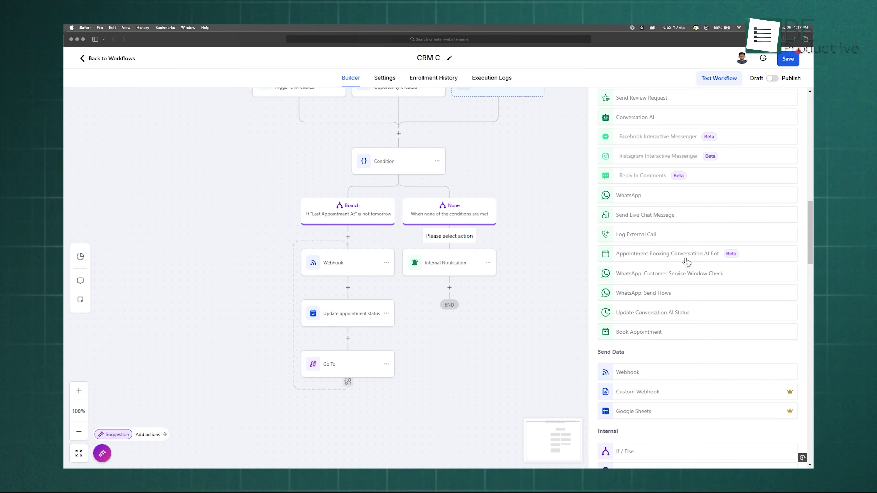
pyautogui.scroll(-5, 686, 263)
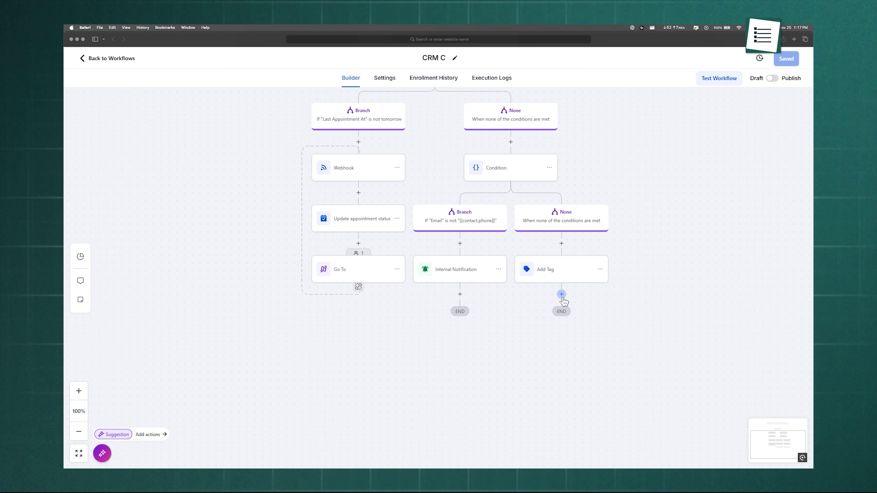
# Choose an If / Else action to follow the Add Tag step in the CRM C workflow
pyautogui.click(561, 295)
pyautogui.scroll(-20, 612, 293)
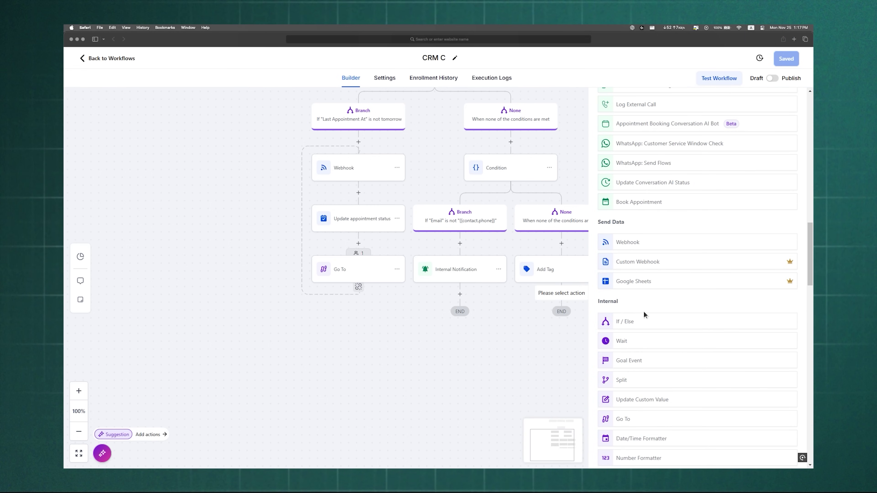
pyautogui.click(637, 322)
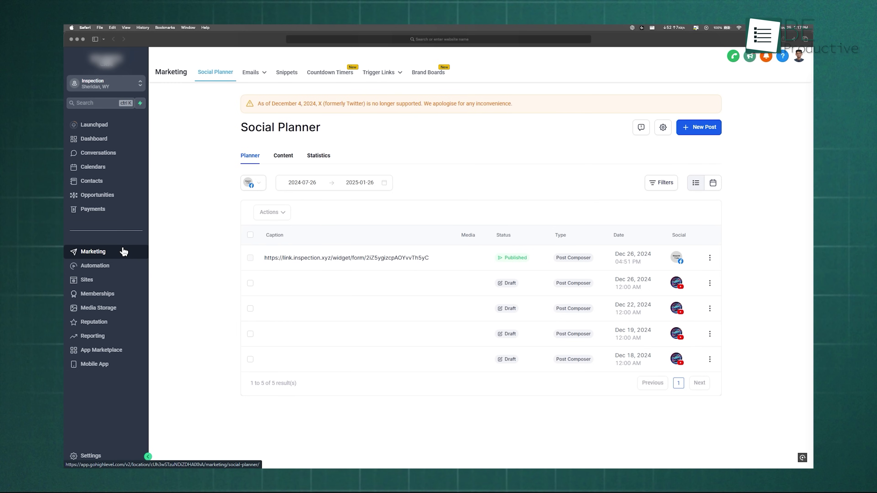
# Review the Social Planner's monthly post calendar and its LinkedIn statistics, and open the Reporting section
pyautogui.click(251, 72)
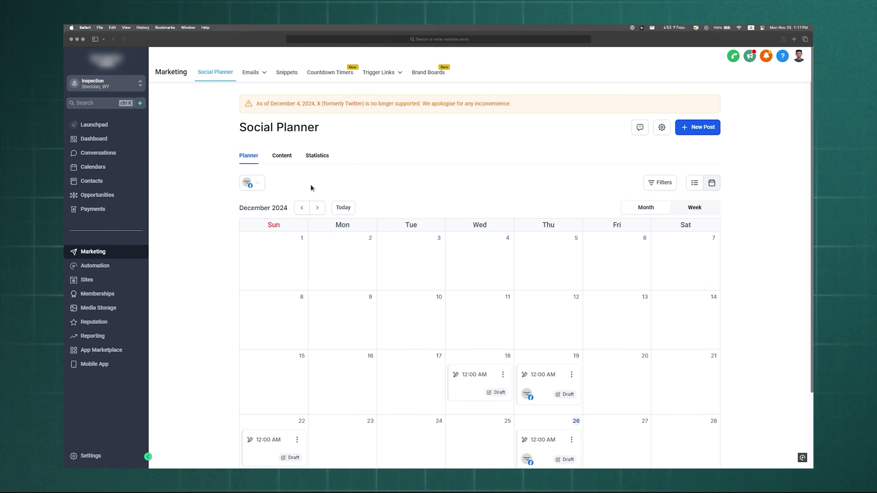
pyautogui.scroll(-3, 304, 193)
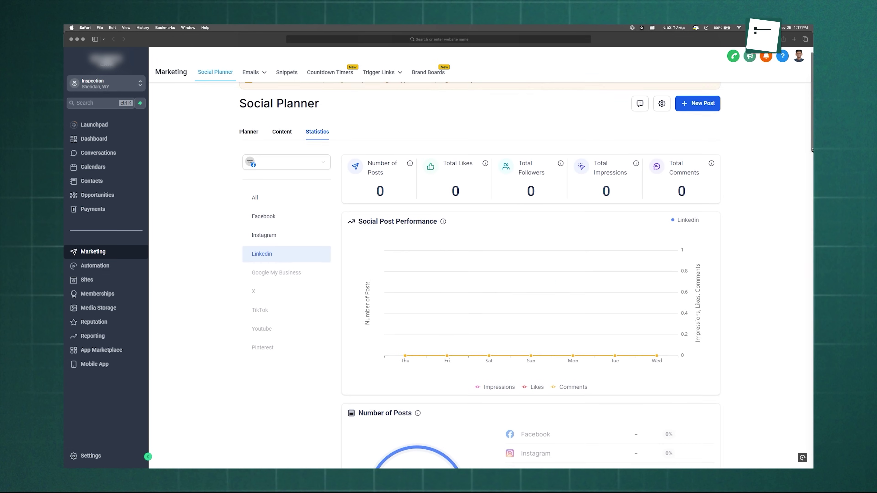
pyautogui.scroll(-3, 532, 276)
pyautogui.scroll(-3, 812, 150)
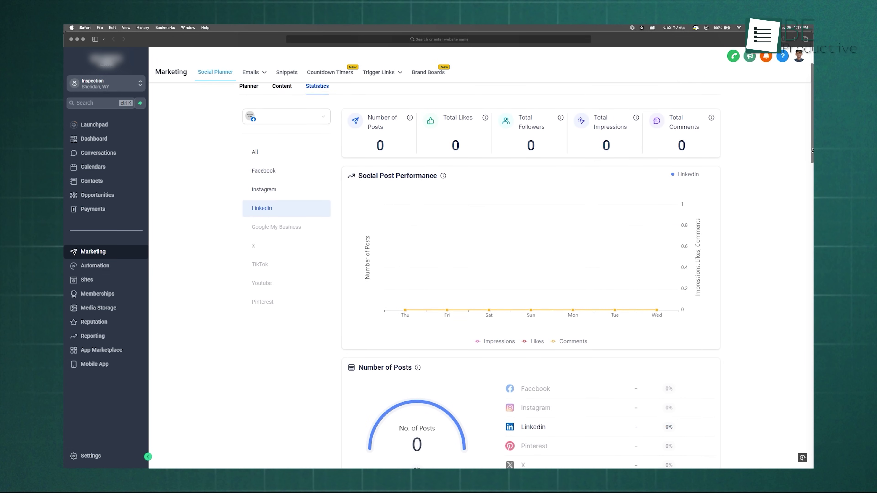
pyautogui.scroll(-5, 812, 150)
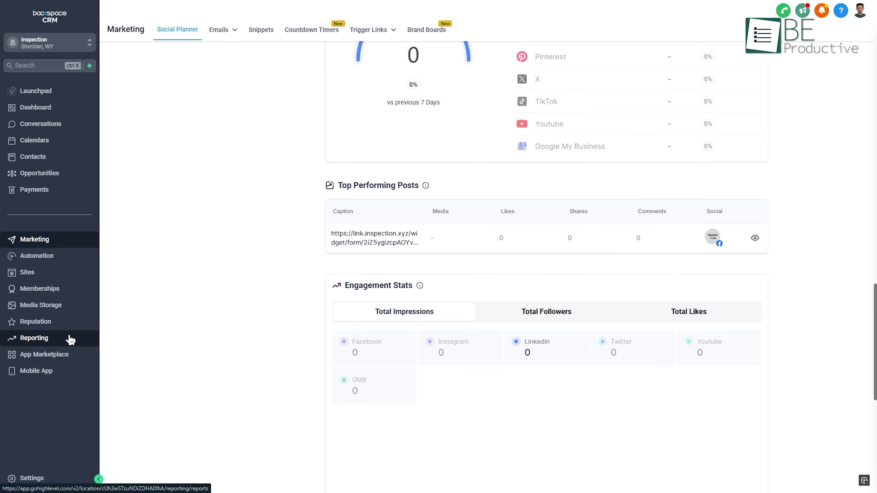
pyautogui.click(124, 337)
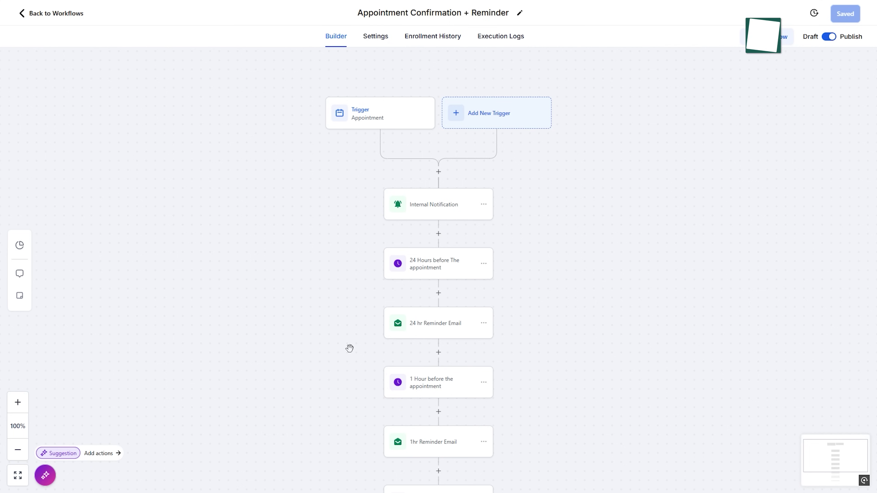
# Follow the Appointment Confirmation + Reminder workflow down to the 5 Min Reminder Email and its end
pyautogui.scroll(-3, 349, 347)
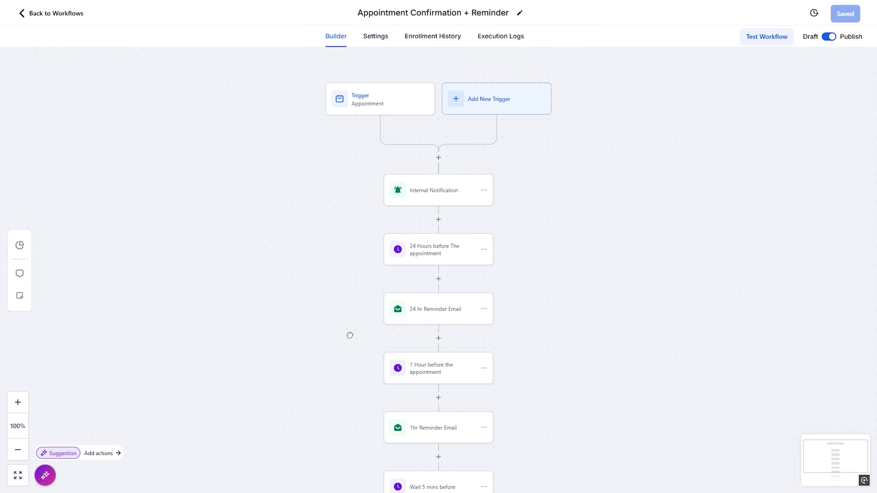
pyautogui.moveTo(349, 327); pyautogui.dragTo(345, 232)
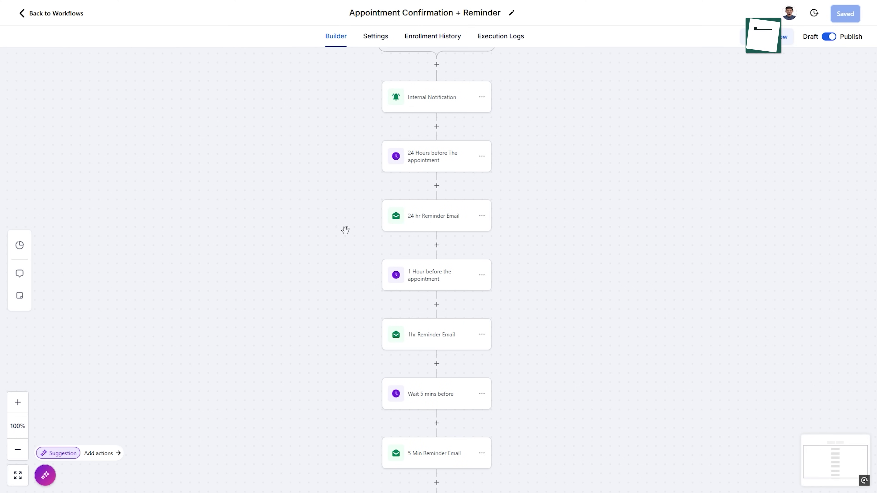
pyautogui.moveTo(333, 358); pyautogui.dragTo(340, 299)
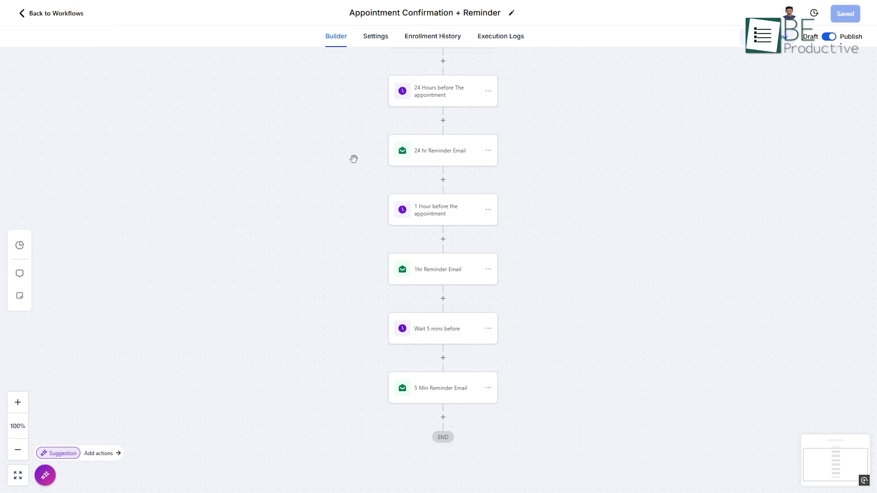